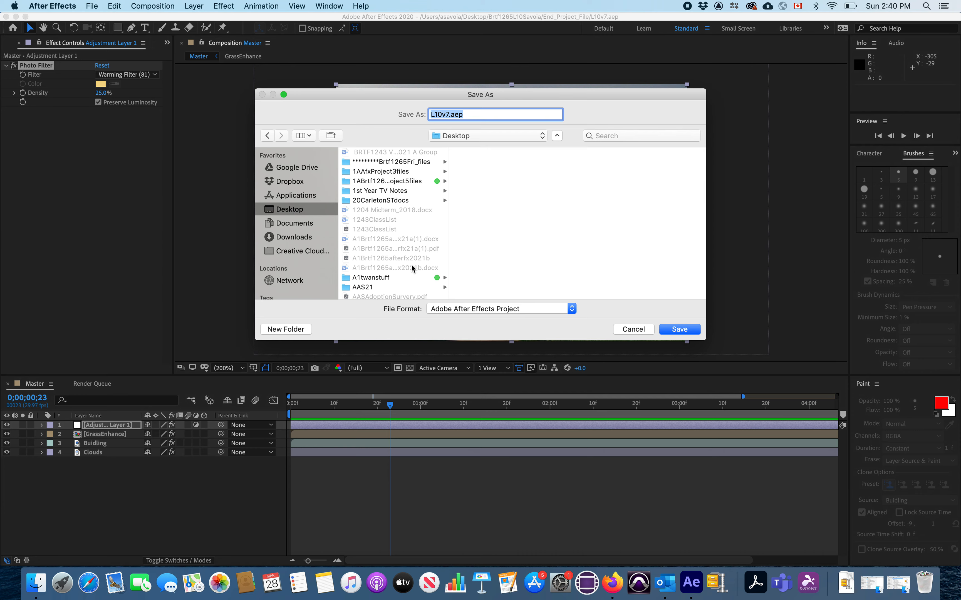
- Choose the FinishedProject subfolder of the lesson 10 project folder on the Desktop as the save location
{"action": "left_click", "coordinate": [411, 265]}
{"action": "key", "text": "Down"}
{"action": "key", "text": "Down"}
{"action": "key", "text": "Down"}
{"action": "key", "text": "Down"}
{"action": "key", "text": "Down"}
{"action": "key", "text": "Down"}
{"action": "key", "text": "Down"}
{"action": "key", "text": "Down"}
{"action": "key", "text": "Down"}
{"action": "key", "text": "Down"}
{"action": "key", "text": "Down"}
{"action": "key", "text": "Down"}
{"action": "key", "text": "Down"}
{"action": "key", "text": "Down"}
{"action": "key", "text": "Down"}
{"action": "key", "text": "Down"}
{"action": "key", "text": "Down"}
{"action": "key", "text": "Down"}
{"action": "key", "text": "Down"}
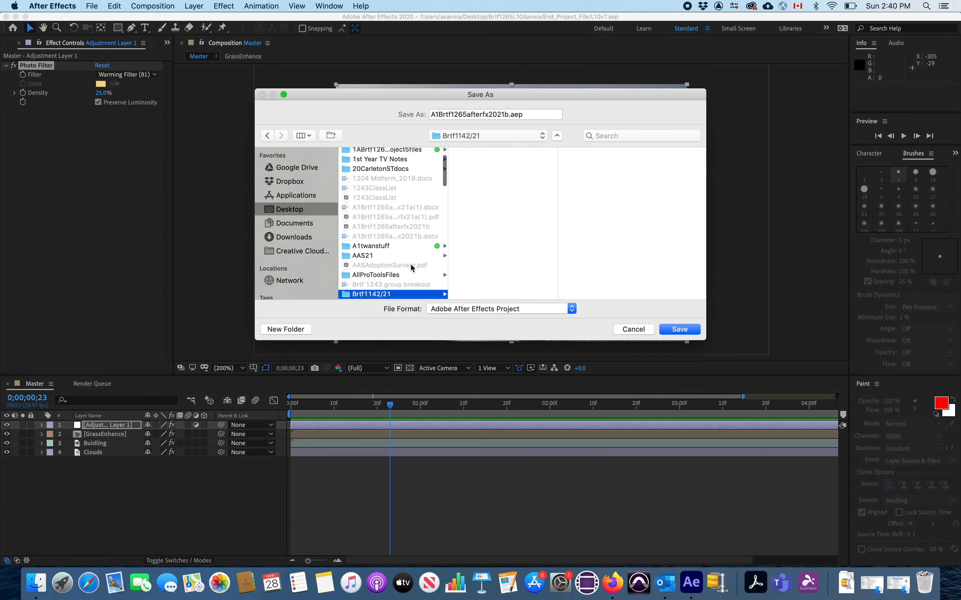
{"action": "key", "text": "Down"}
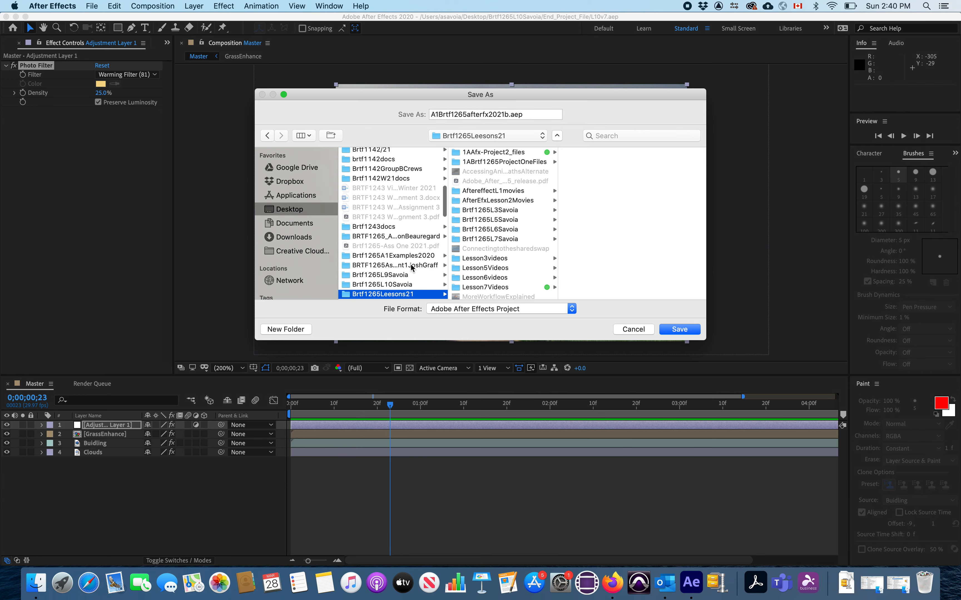
{"action": "left_click", "coordinate": [403, 285]}
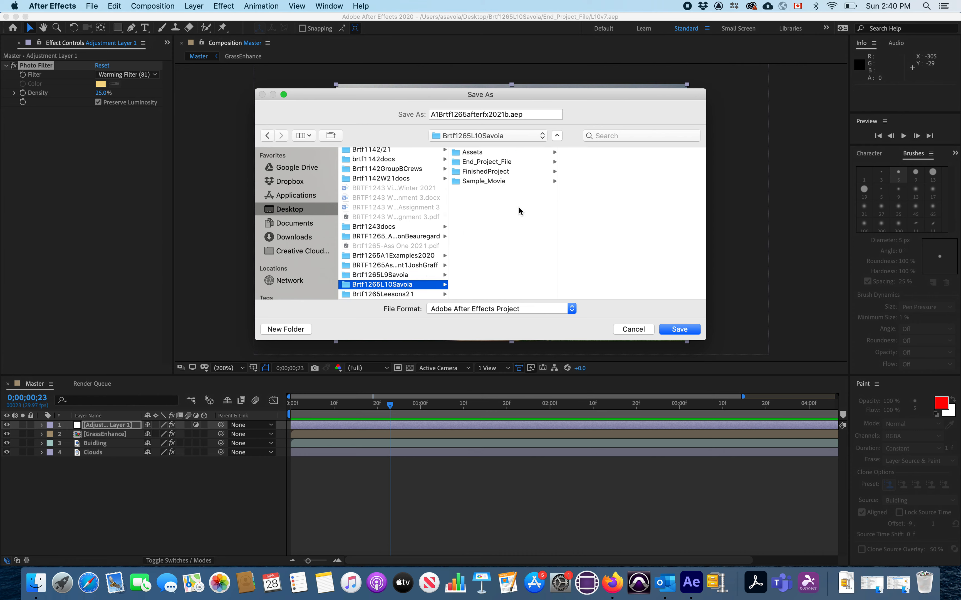
{"action": "left_click", "coordinate": [499, 174]}
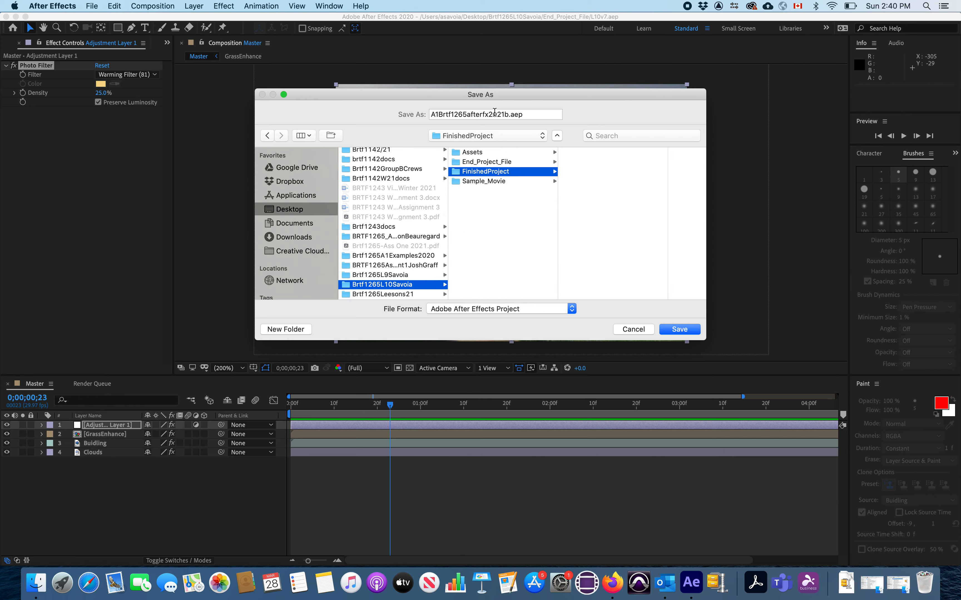
- Name the project file Lesson10Final and save it
{"action": "left_click", "coordinate": [508, 115]}
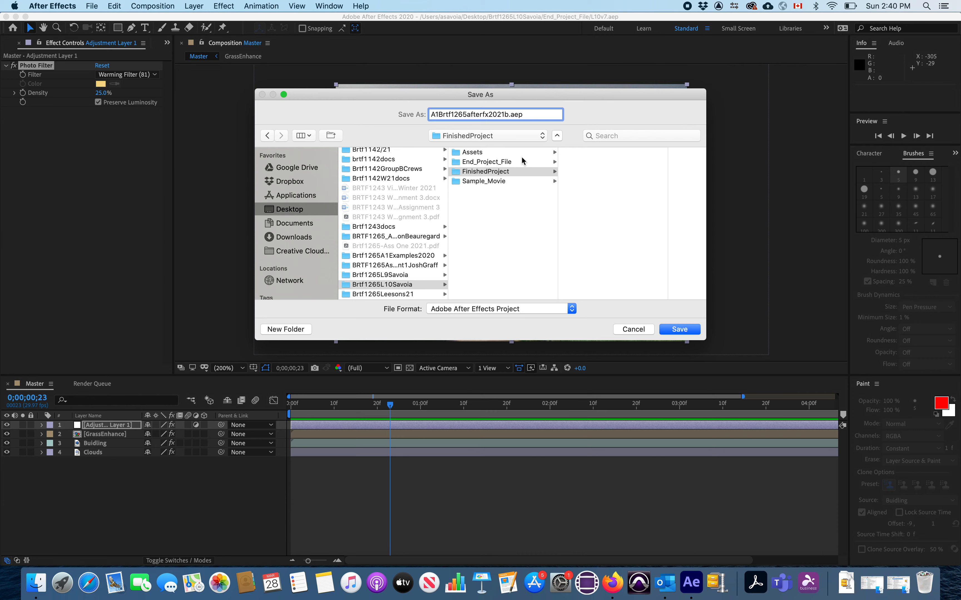
{"action": "key", "text": "BackSpace"}
{"action": "key", "text": "BackSpace"}
{"action": "key", "text": "BackSpace"}
{"action": "key", "text": "BackSpace"}
{"action": "key", "text": "BackSpace"}
{"action": "key", "text": "BackSpace"}
{"action": "key", "text": "BackSpace"}
{"action": "key", "text": "BackSpace"}
{"action": "key", "text": "BackSpace"}
{"action": "key", "text": "BackSpace"}
{"action": "key", "text": "BackSpace"}
{"action": "key", "text": "BackSpace"}
{"action": "key", "text": "BackSpace"}
{"action": "key", "text": "BackSpace"}
{"action": "key", "text": "BackSpace"}
{"action": "key", "text": "BackSpace"}
{"action": "key", "text": "BackSpace"}
{"action": "key", "text": "BackSpace"}
{"action": "key", "text": "BackSpace"}
{"action": "key", "text": "BackSpace"}
{"action": "key", "text": "BackSpace"}
{"action": "key", "text": "BackSpace"}
{"action": "type", "text": "Lesson10Final"}
{"action": "left_click", "coordinate": [679, 329]}
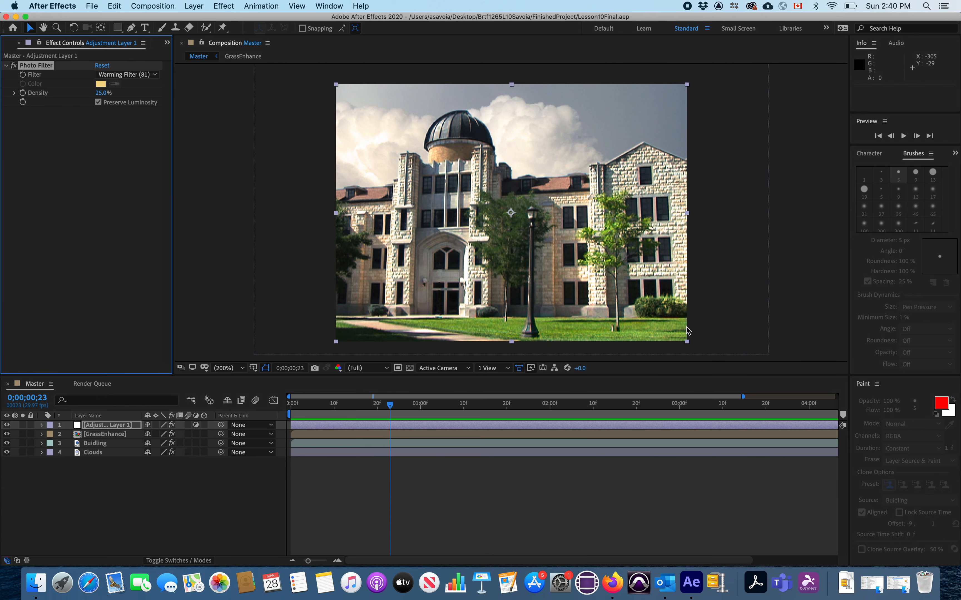
- Return the playhead to the start of the timeline and add the Master composition to the render queue
{"action": "left_click_drag", "start_coordinate": [391, 405], "coordinate": [289, 408]}
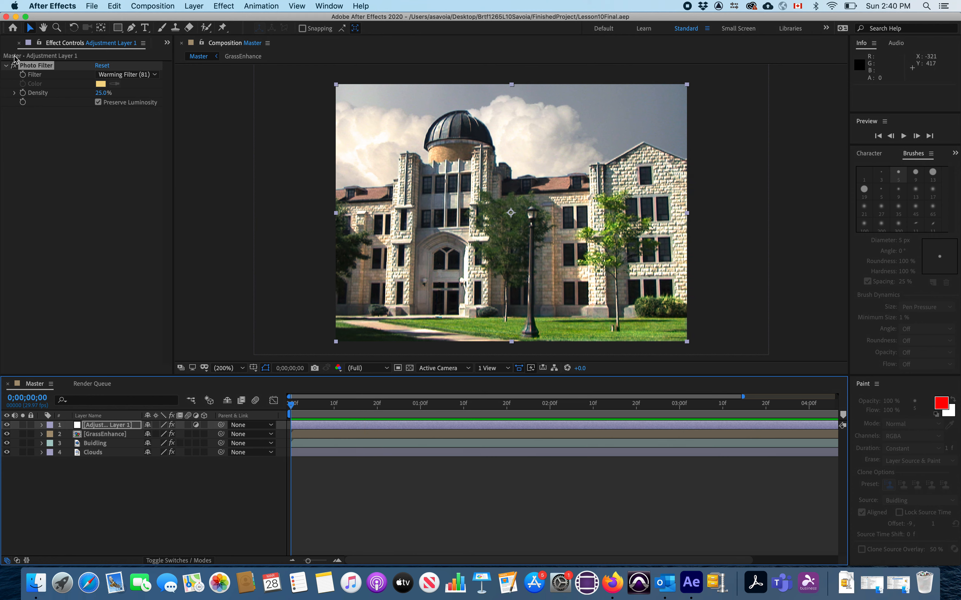
{"action": "left_click", "coordinate": [18, 42]}
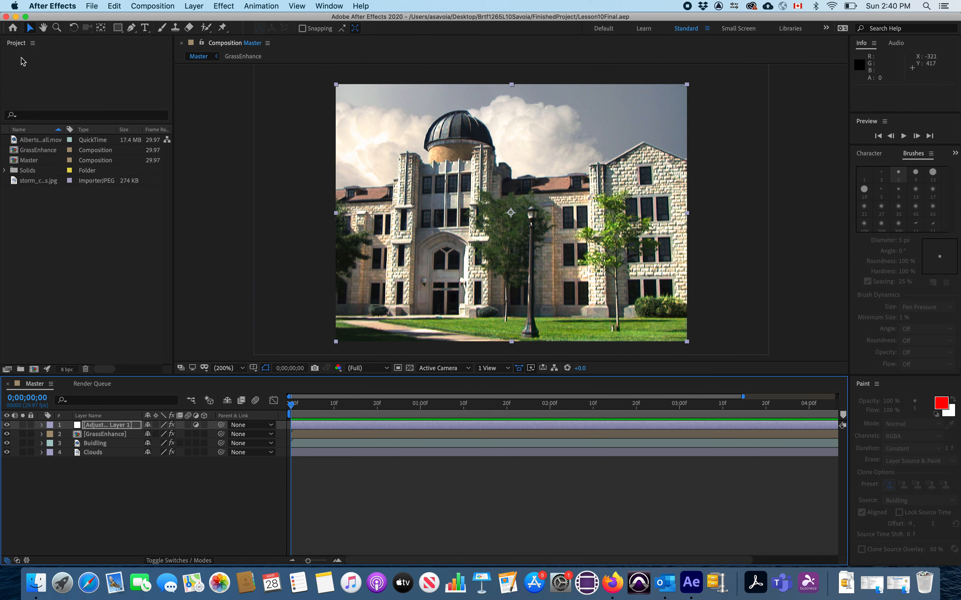
{"action": "left_click", "coordinate": [51, 158]}
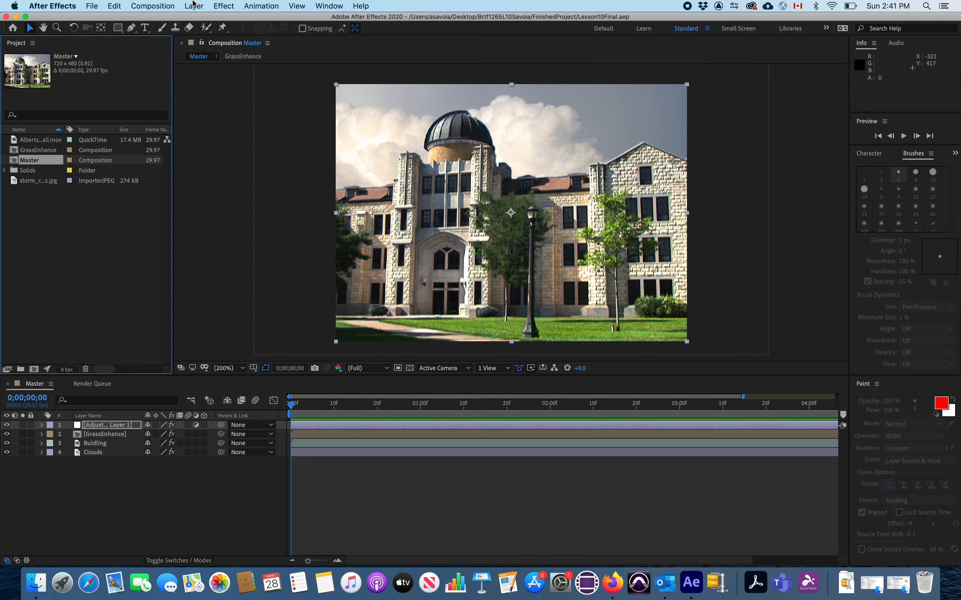
{"action": "left_click", "coordinate": [164, 6]}
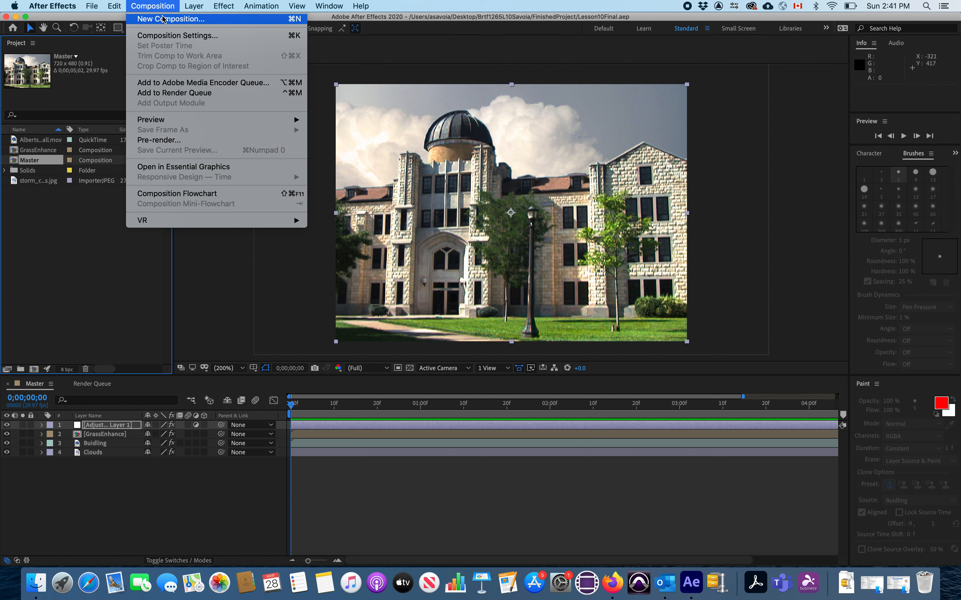
{"action": "left_click", "coordinate": [184, 94]}
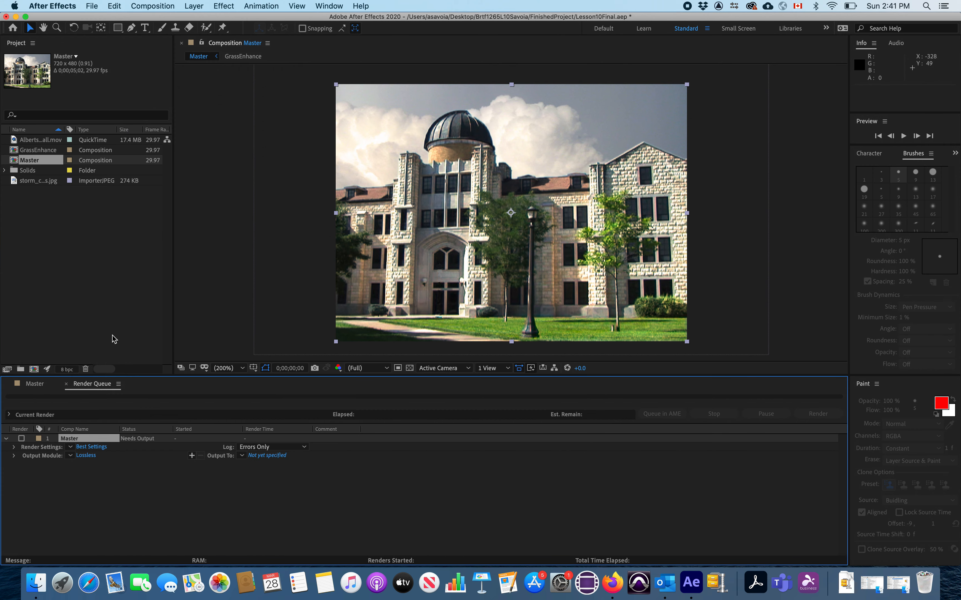
- Set the Master render item's QuickTime output module to the Apple ProRes 422 HQ video codec
{"action": "left_click", "coordinate": [87, 456]}
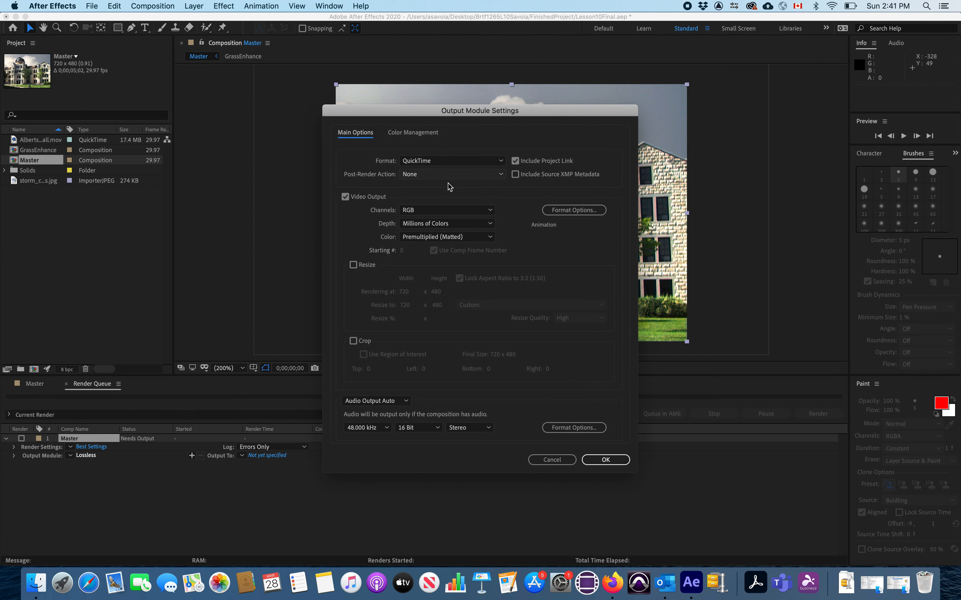
{"action": "left_click", "coordinate": [593, 213]}
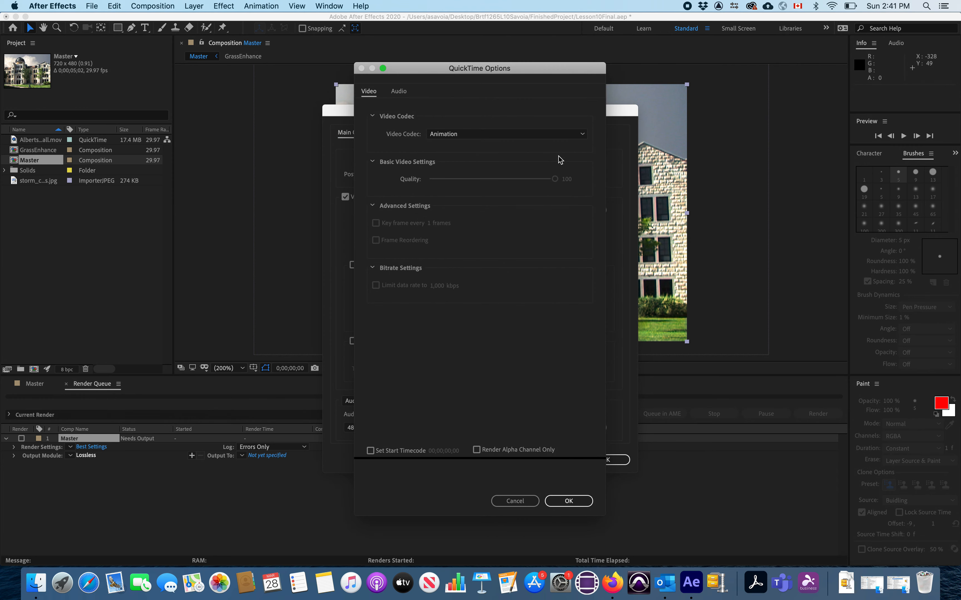
{"action": "left_click", "coordinate": [582, 135]}
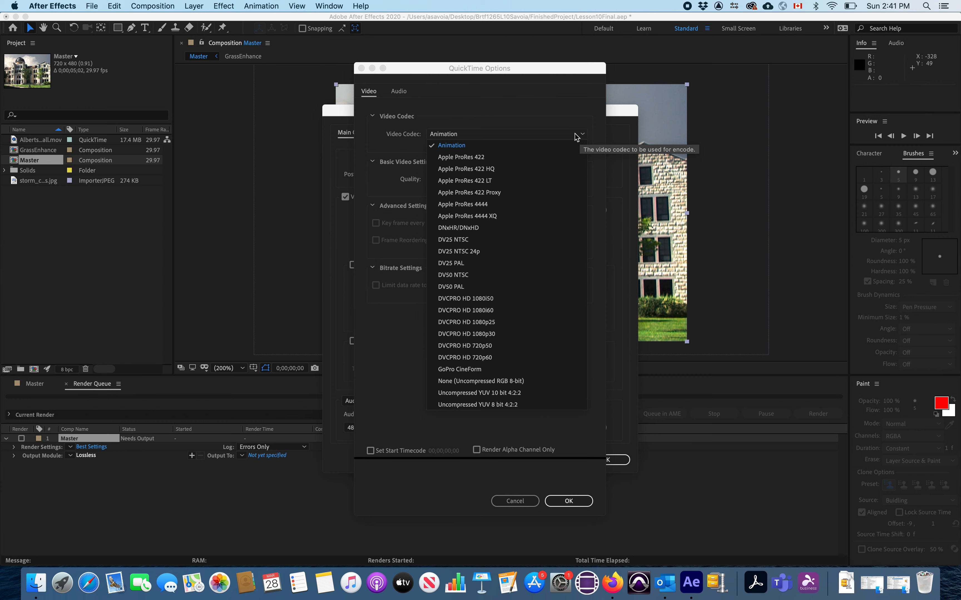
{"action": "left_click", "coordinate": [485, 174]}
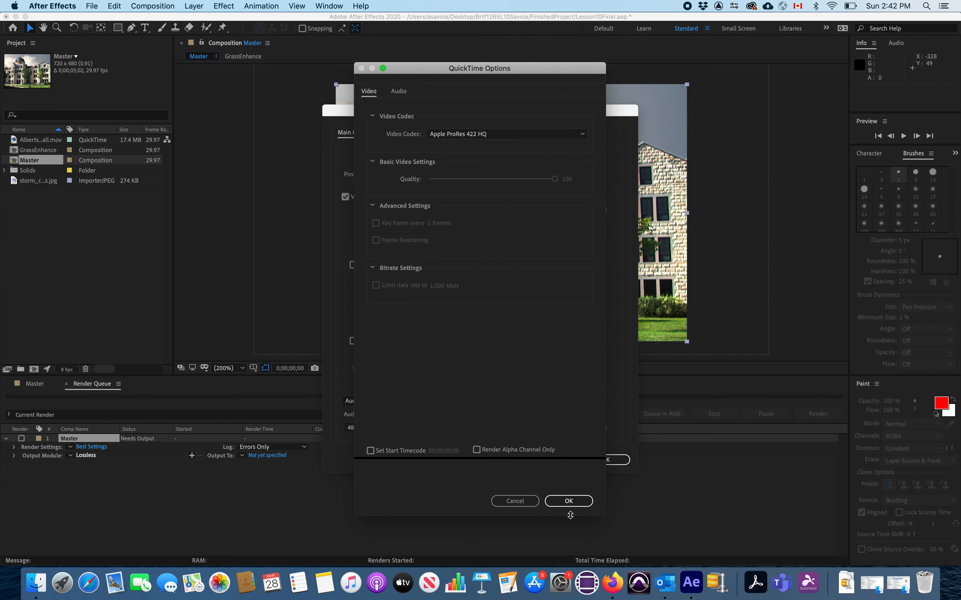
{"action": "left_click", "coordinate": [568, 502]}
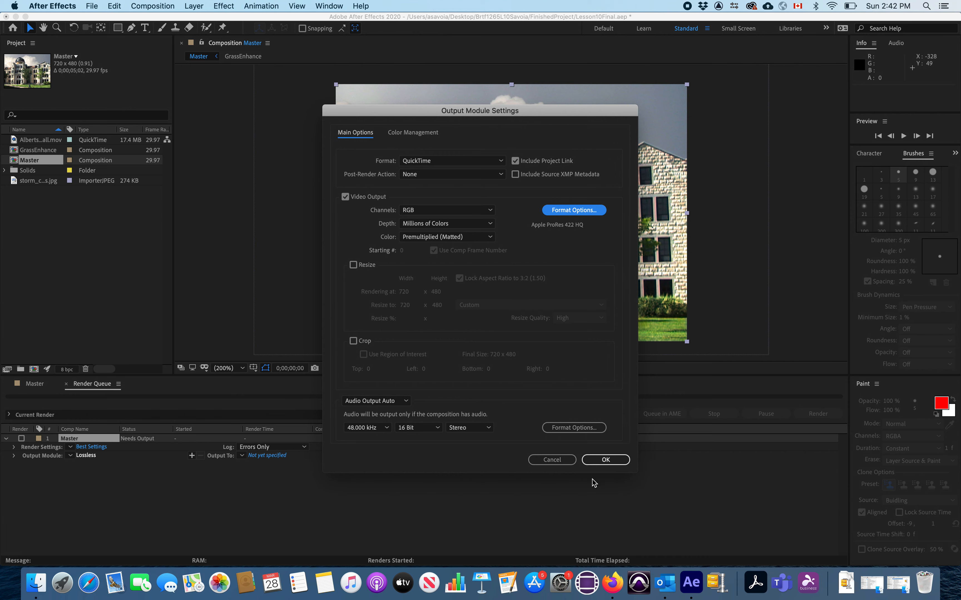
{"action": "left_click", "coordinate": [604, 461]}
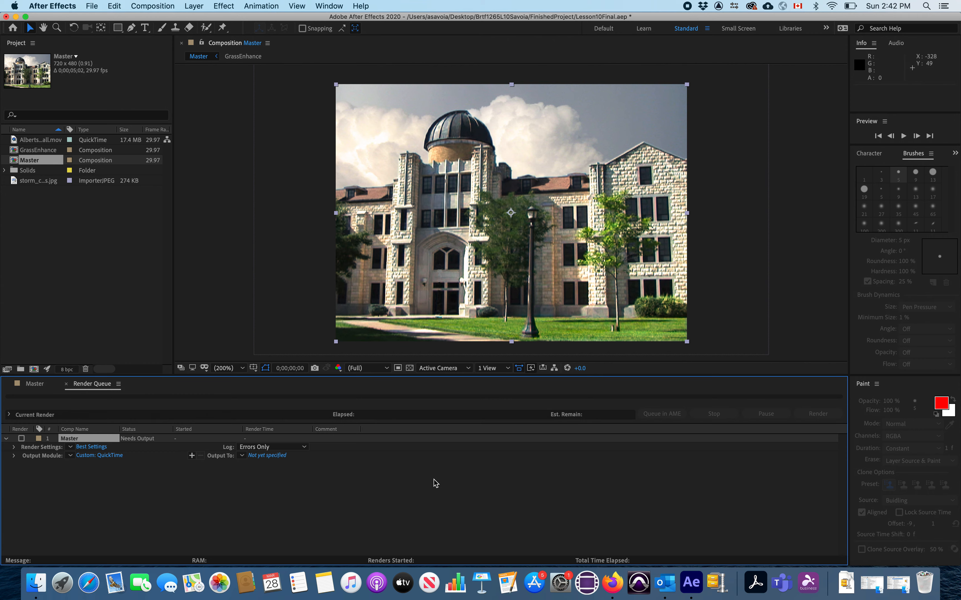
- Set the output to Master.mov in the lesson 10 folder's Sample_Movie subfolder on the Desktop, and render the Master composition
{"action": "left_click", "coordinate": [273, 457]}
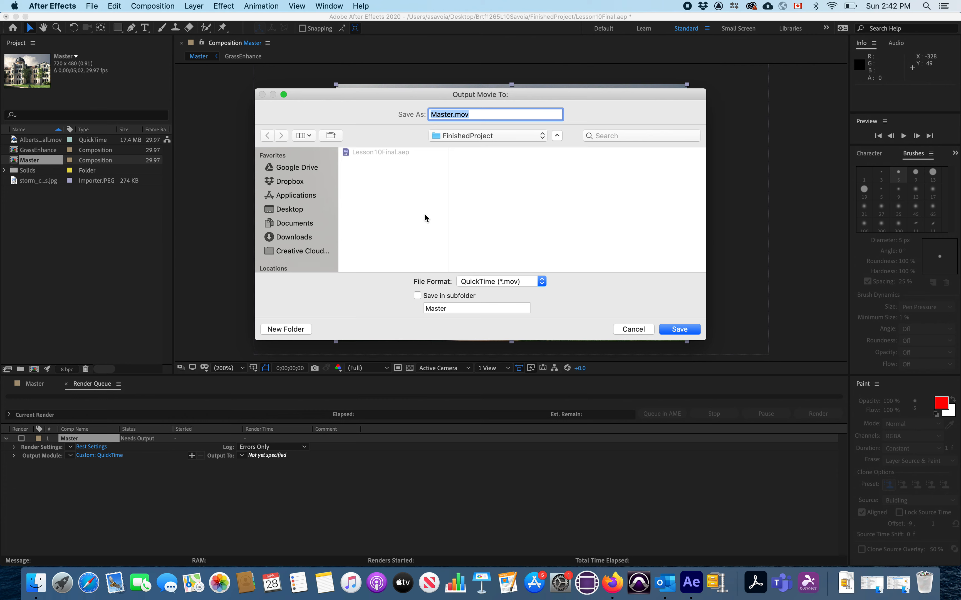
{"action": "left_click", "coordinate": [293, 209]}
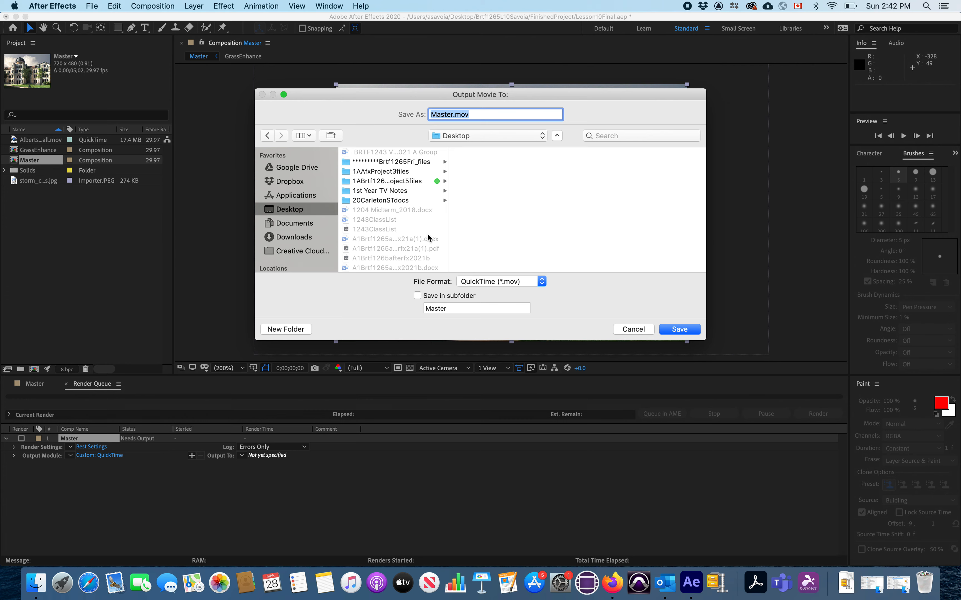
{"action": "left_click", "coordinate": [422, 244]}
{"action": "key", "text": "Down"}
{"action": "key", "text": "Down"}
{"action": "key", "text": "Down"}
{"action": "key", "text": "Down"}
{"action": "key", "text": "Down"}
{"action": "key", "text": "Down"}
{"action": "key", "text": "Down"}
{"action": "key", "text": "Down"}
{"action": "key", "text": "Down"}
{"action": "key", "text": "Down"}
{"action": "key", "text": "Down"}
{"action": "key", "text": "Down"}
{"action": "key", "text": "Down"}
{"action": "key", "text": "Down"}
{"action": "key", "text": "Down"}
{"action": "key", "text": "Down"}
{"action": "key", "text": "Down"}
{"action": "key", "text": "Down"}
{"action": "key", "text": "Down"}
{"action": "key", "text": "Down"}
{"action": "key", "text": "Down"}
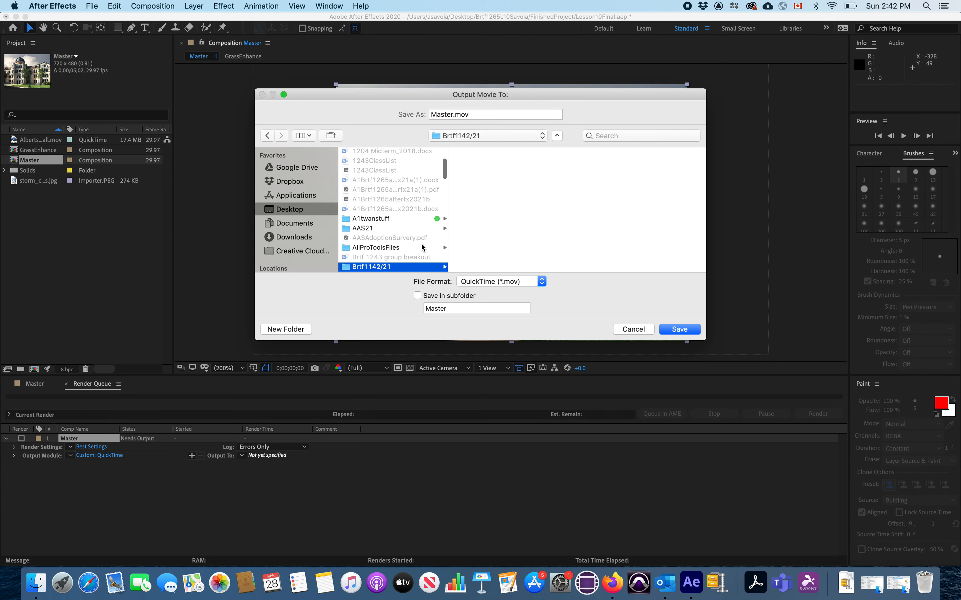
{"action": "key", "text": "Down"}
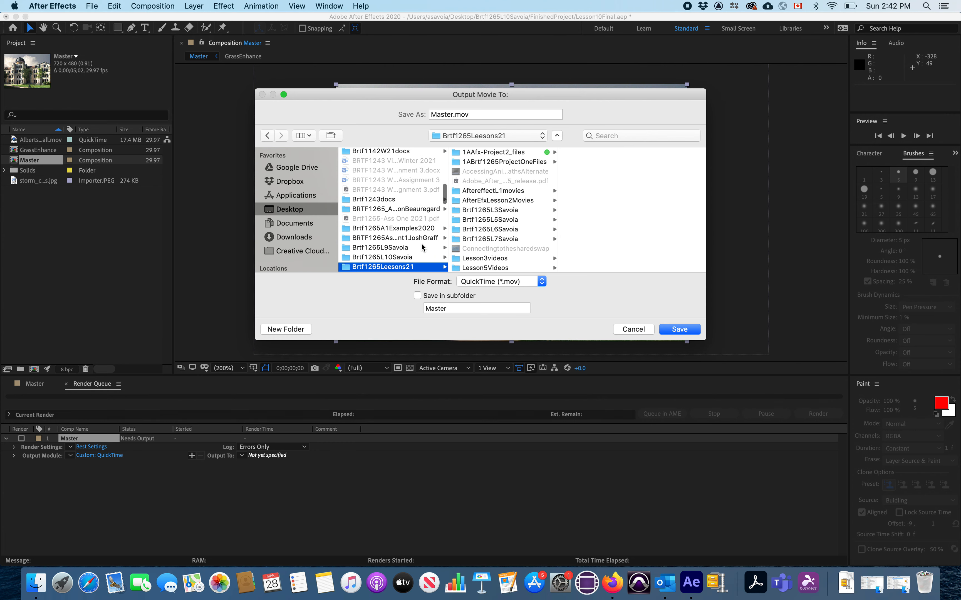
{"action": "left_click", "coordinate": [395, 255]}
{"action": "left_click", "coordinate": [498, 182]}
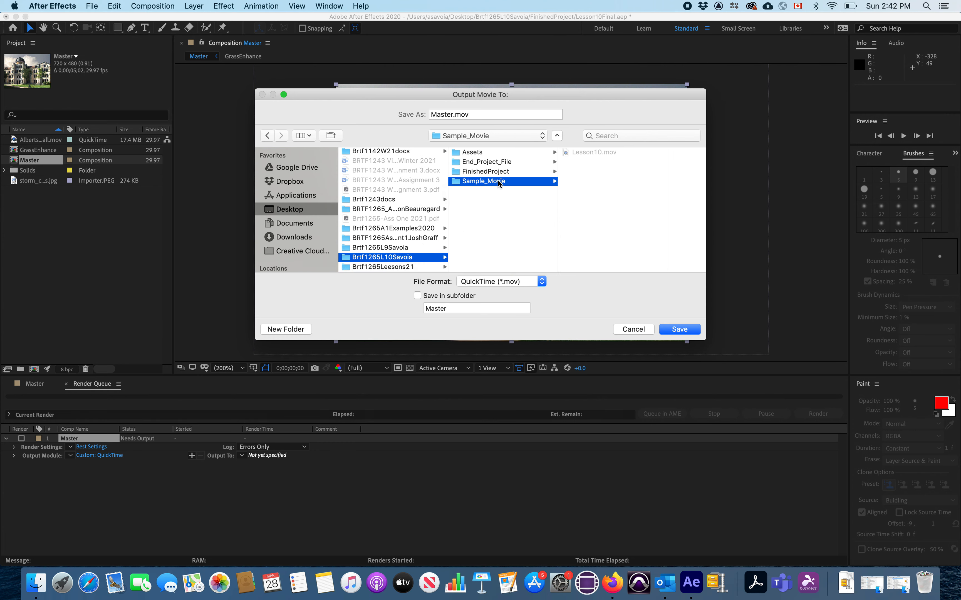
{"action": "left_click", "coordinate": [677, 330]}
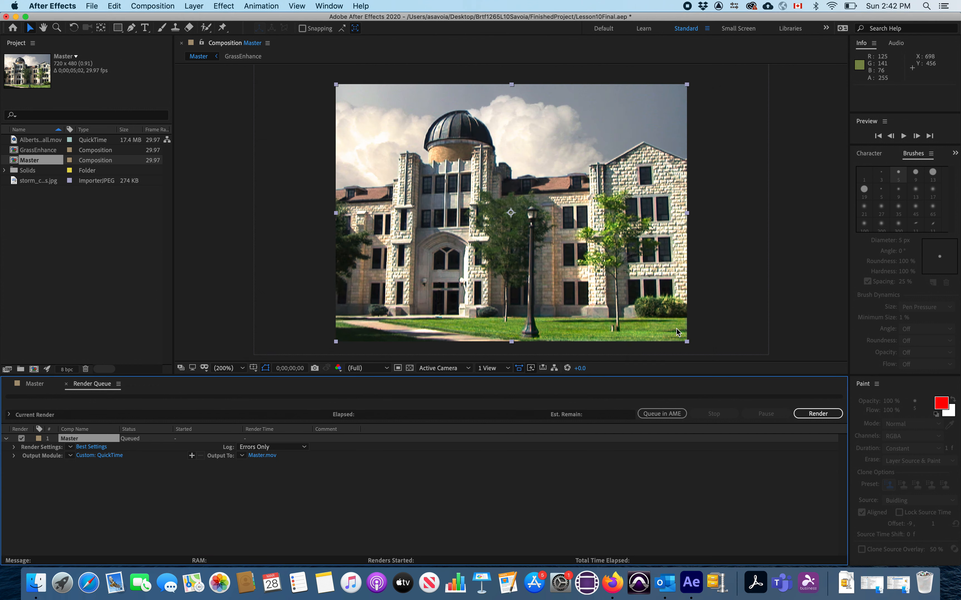
{"action": "left_click", "coordinate": [809, 414]}
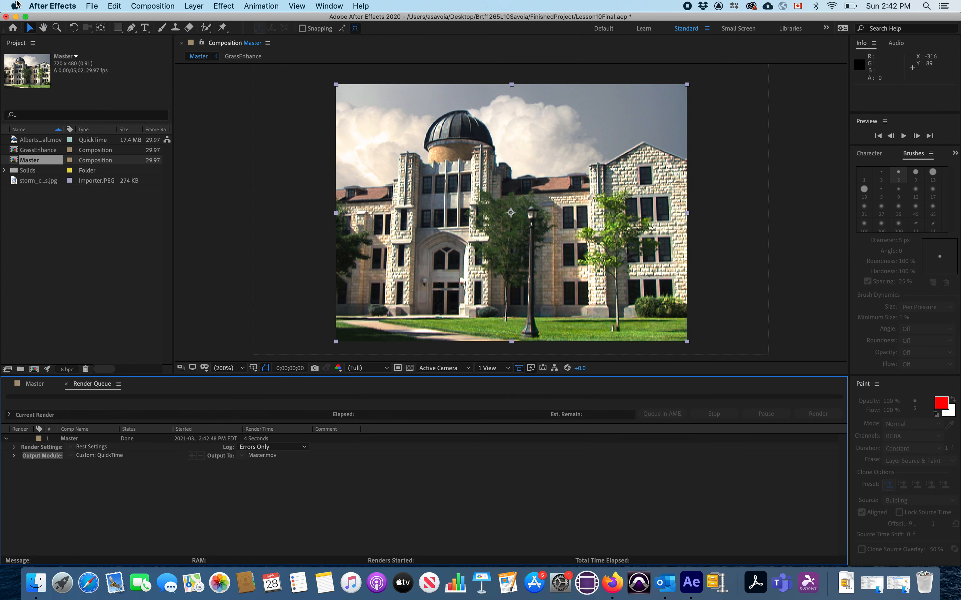
- Switch to Finder, open Master.mov from the Sample_Movie folder in QuickTime Player, and play it
{"action": "left_click", "coordinate": [16, 17]}
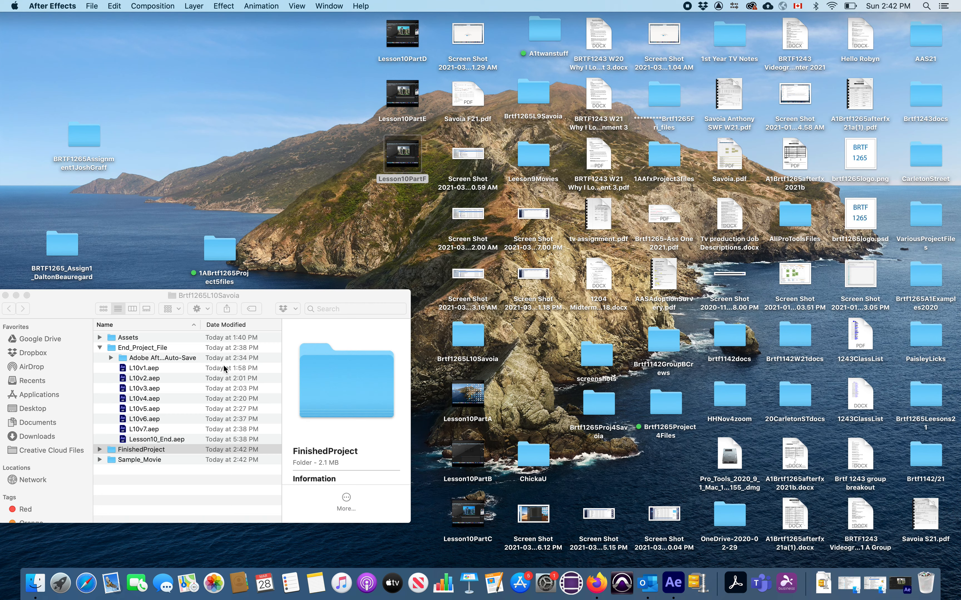
{"action": "left_click", "coordinate": [100, 460]}
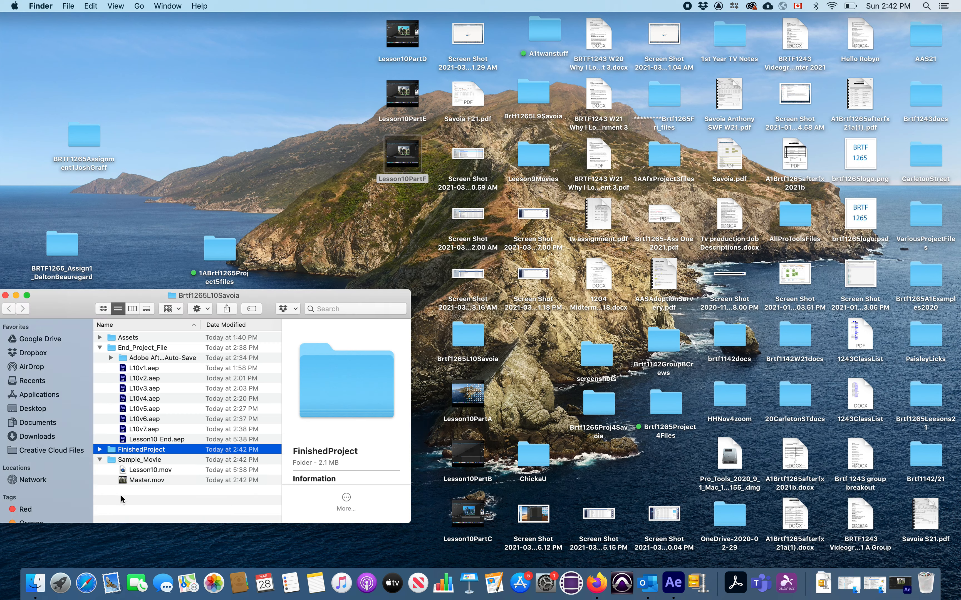
{"action": "double_click", "coordinate": [123, 480]}
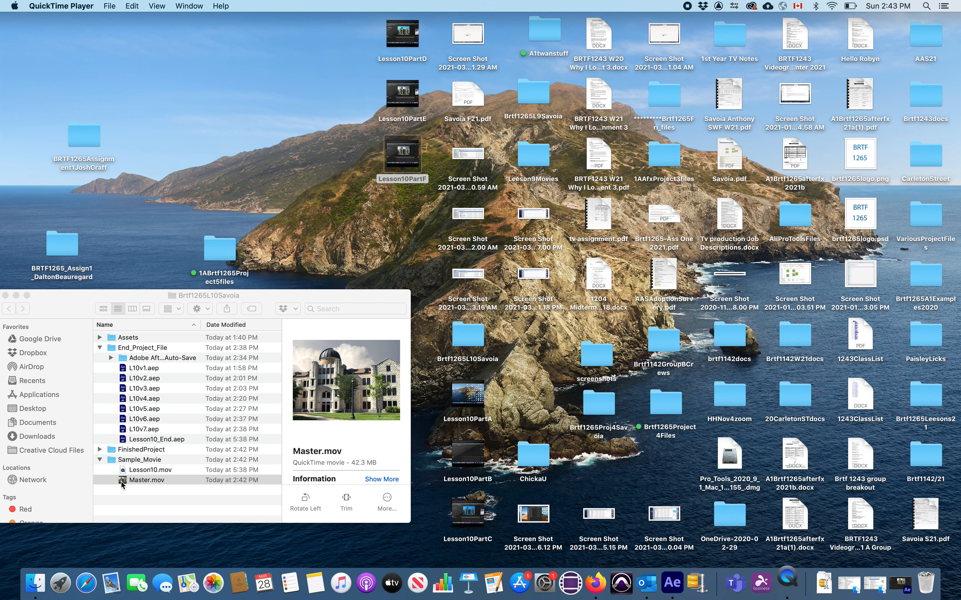
{"action": "left_click", "coordinate": [198, 265]}
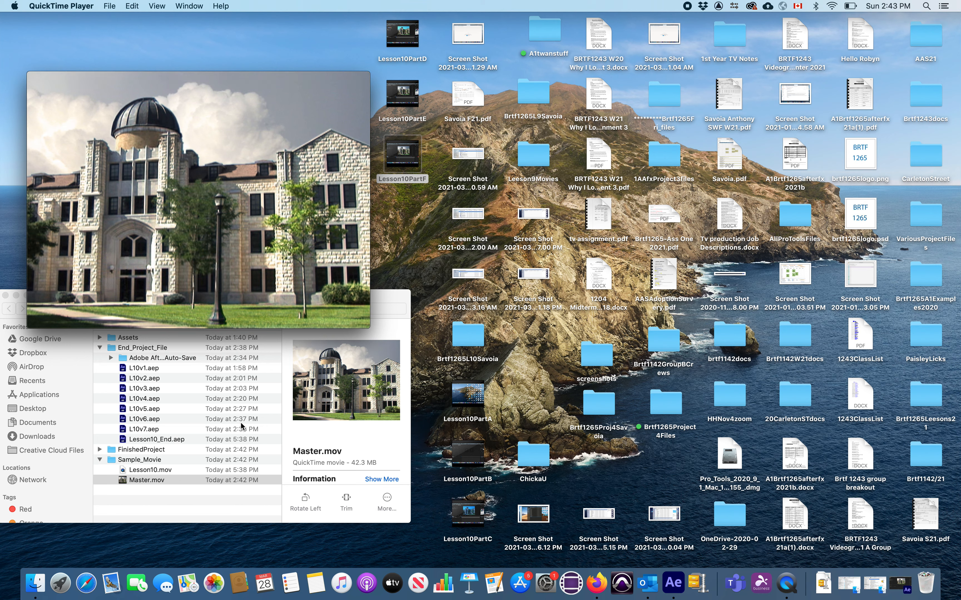
{"action": "mouse_move", "coordinate": [260, 283]}
{"action": "left_click", "coordinate": [201, 266]}
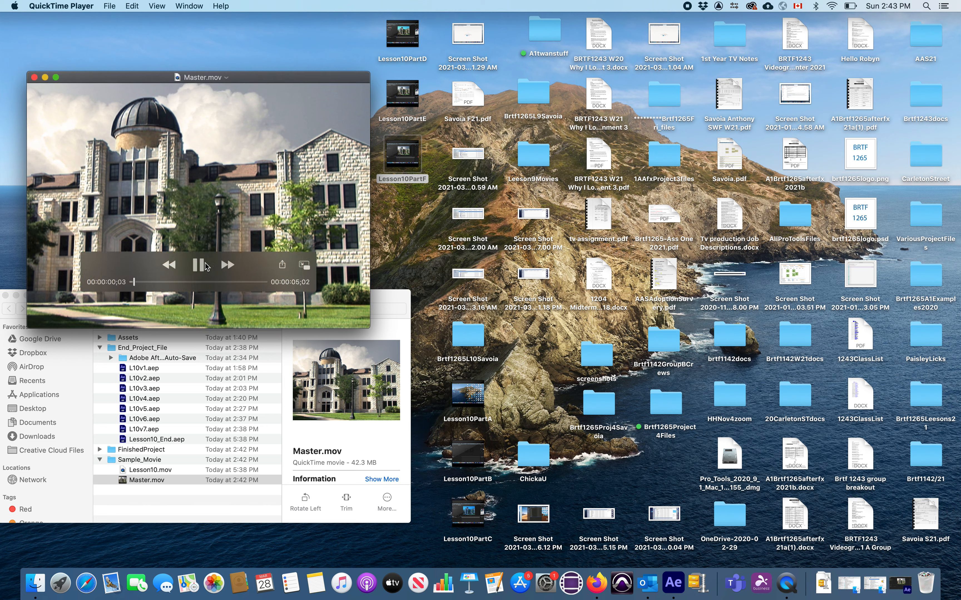